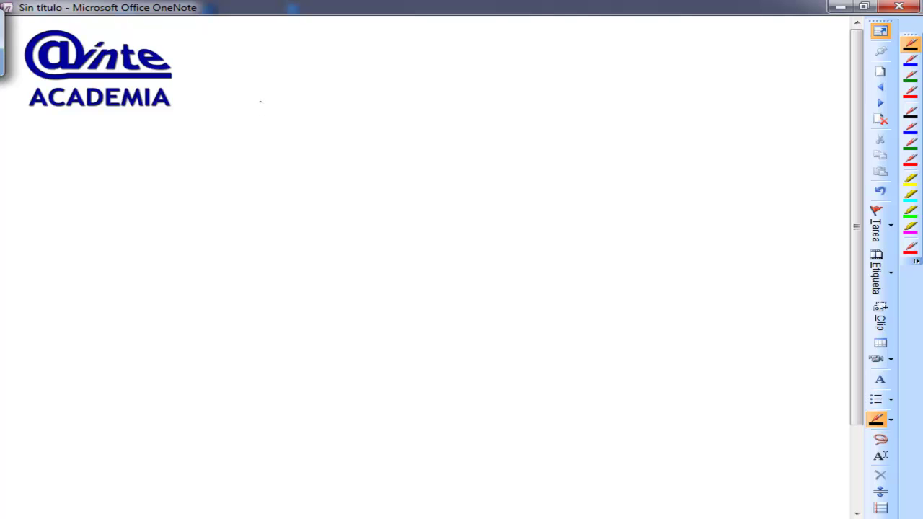
- Handwrite the function f(x) = 4 − 3x² + x³ at the top of the page in black ink
mouse_move(267, 87)
left_mouse_down()
mouse_move(271, 124)
mouse_move(291, 102)
left_mouse_up()
mouse_move(297, 85)
left_mouse_down()
mouse_move(309, 103)
mouse_move(297, 102)
left_mouse_up()
left_click_drag(320, 85, 337, 101)
mouse_move(367, 60)
left_mouse_down()
mouse_move(380, 92)
mouse_move(408, 84)
left_mouse_up()
mouse_move(420, 64)
left_mouse_down()
mouse_move(431, 63)
mouse_move(441, 90)
mouse_move(462, 91)
left_mouse_up()
mouse_move(461, 71)
left_mouse_down()
mouse_move(449, 91)
mouse_move(474, 72)
mouse_move(532, 86)
left_mouse_up()
mouse_move(531, 69)
left_mouse_down()
mouse_move(518, 87)
mouse_move(538, 75)
left_mouse_up()
- Write 'TANGENTE EN X = −1' below the function, then switch to the blue pen
left_click_drag(180, 164, 194, 165)
mouse_move(187, 164)
left_mouse_down()
mouse_move(187, 186)
mouse_move(213, 186)
mouse_move(229, 170)
mouse_move(242, 181)
left_mouse_up()
left_click_drag(249, 170, 252, 184)
mouse_move(261, 170)
left_mouse_down()
mouse_move(253, 184)
mouse_move(287, 170)
left_mouse_up()
mouse_move(294, 170)
left_mouse_down()
mouse_move(288, 182)
mouse_move(340, 180)
mouse_move(354, 163)
mouse_move(404, 175)
left_mouse_up()
mouse_move(404, 160)
left_mouse_down()
mouse_move(394, 175)
mouse_move(421, 164)
left_mouse_up()
left_click_drag(411, 168, 457, 174)
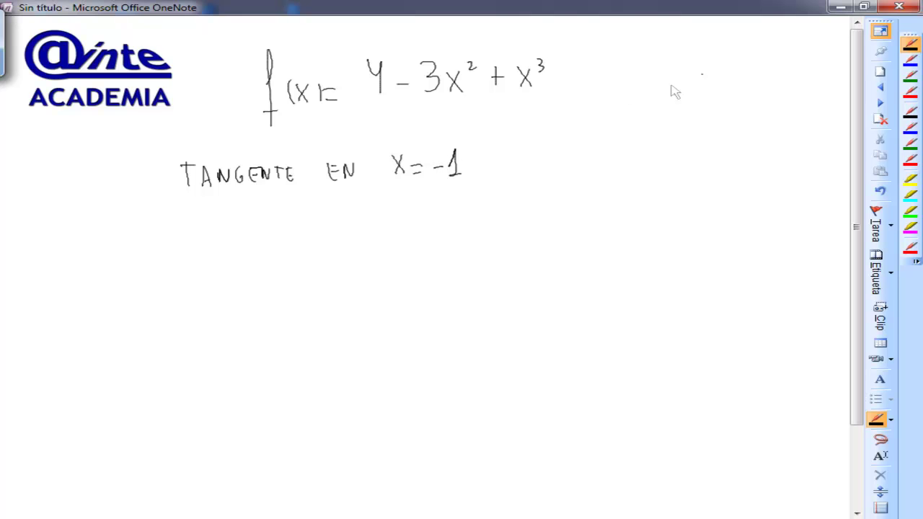
left_click(909, 61)
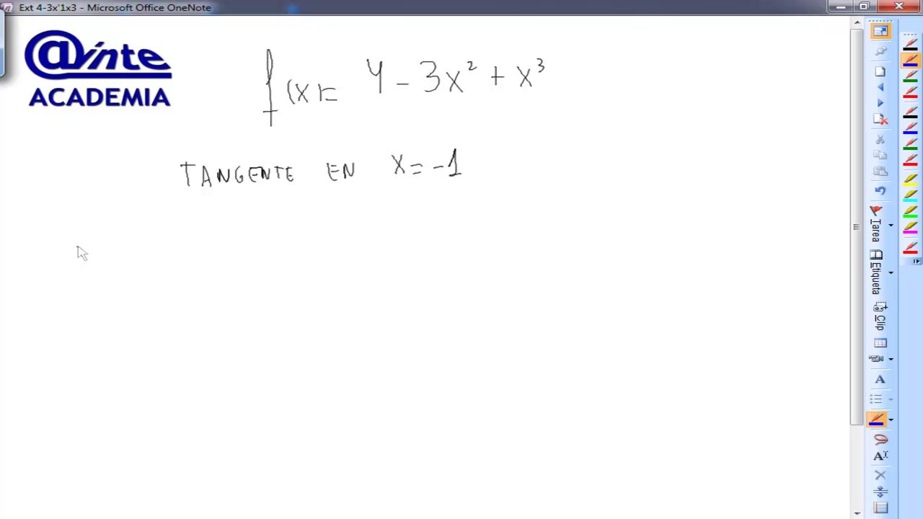
- Begin the blue tangent formula with y = f(x₀) +
left_click_drag(78, 243, 87, 292)
mouse_move(95, 244)
left_mouse_down()
mouse_move(88, 269)
mouse_move(134, 251)
left_mouse_up()
mouse_move(119, 259)
left_mouse_down()
mouse_move(135, 259)
mouse_move(160, 280)
left_mouse_up()
mouse_move(182, 242)
left_mouse_down()
mouse_move(181, 261)
mouse_move(199, 259)
left_mouse_up()
mouse_move(199, 243)
left_mouse_down()
mouse_move(188, 261)
mouse_move(239, 261)
mouse_move(246, 252)
left_mouse_up()
- Complete the formula with f'(x₀)·(x − x₀)
mouse_move(289, 220)
left_mouse_down()
mouse_move(280, 273)
mouse_move(296, 217)
mouse_move(297, 252)
left_mouse_up()
mouse_move(309, 241)
left_mouse_down()
mouse_move(320, 258)
mouse_move(310, 258)
left_mouse_up()
left_click_drag(324, 247, 331, 255)
left_click(346, 245)
left_click_drag(364, 218, 362, 269)
left_click_drag(376, 235, 392, 252)
mouse_move(392, 235)
left_mouse_down()
mouse_move(376, 252)
mouse_move(423, 243)
mouse_move(460, 251)
mouse_move(445, 251)
left_mouse_up()
left_click_drag(467, 239, 466, 250)
left_click_drag(475, 214, 479, 257)
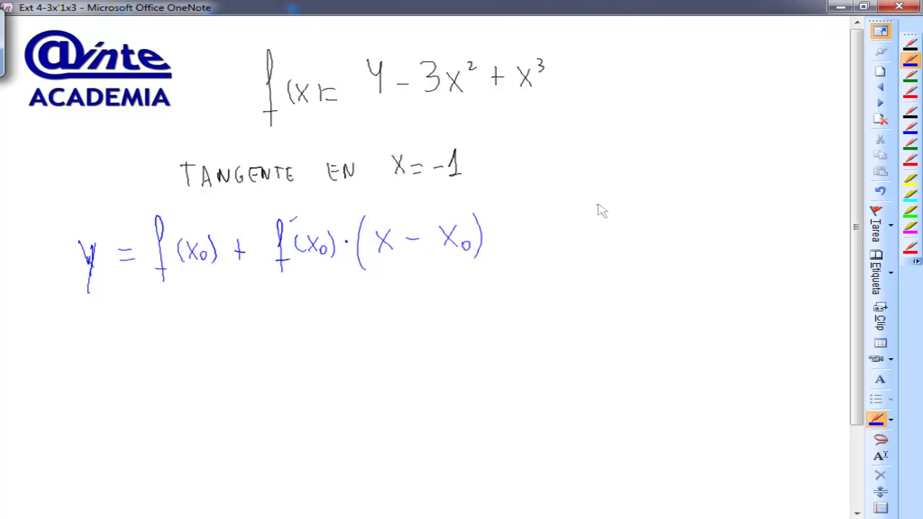
- Add side notes 'y = f(x)' and 'x₀ punto' to the right of the formula
left_click_drag(633, 205, 647, 204)
mouse_move(633, 209)
left_mouse_down()
mouse_move(647, 209)
mouse_move(658, 227)
mouse_move(675, 217)
left_mouse_up()
left_click_drag(680, 206, 694, 219)
left_click_drag(611, 256, 621, 268)
mouse_move(629, 261)
left_mouse_down()
mouse_move(686, 287)
mouse_move(721, 263)
left_mouse_up()
left_click_drag(720, 234, 722, 262)
left_click_drag(713, 249, 731, 245)
left_click_drag(740, 261, 736, 266)
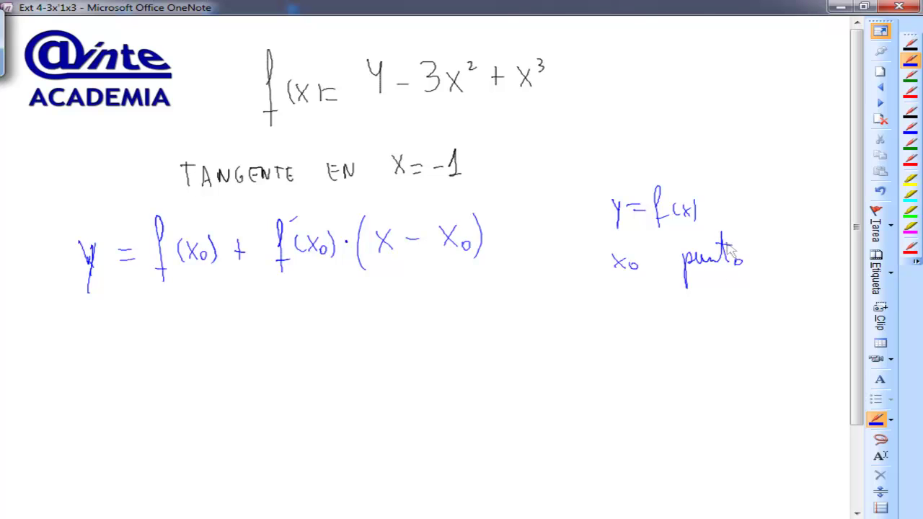
- Start step ① with a circled 1 followed by x₀
left_click_drag(94, 328, 102, 350)
left_click_drag(101, 310, 149, 344)
mouse_move(149, 329)
left_mouse_down()
mouse_move(140, 344)
mouse_move(182, 330)
mouse_move(182, 339)
mouse_move(205, 333)
left_mouse_up()
- Finish step ① as x₀ = −1 and begin step ② with a circled 2 and f(x₀) =
mouse_move(220, 319)
left_mouse_down()
mouse_move(226, 343)
mouse_move(236, 345)
left_mouse_up()
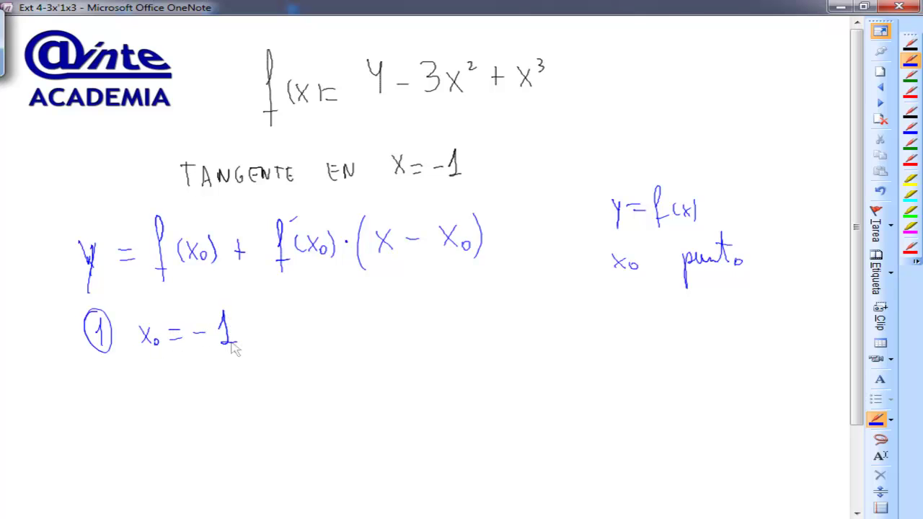
mouse_move(95, 390)
left_mouse_down()
mouse_move(115, 408)
mouse_move(107, 382)
mouse_move(146, 412)
mouse_move(151, 405)
left_mouse_up()
mouse_move(159, 382)
left_mouse_down()
mouse_move(160, 404)
mouse_move(170, 397)
left_mouse_up()
left_click_drag(171, 386, 163, 398)
mouse_move(174, 394)
left_mouse_down()
mouse_move(181, 400)
mouse_move(196, 390)
left_mouse_up()
mouse_move(187, 397)
left_mouse_down()
mouse_move(265, 384)
mouse_move(291, 395)
mouse_move(358, 393)
left_mouse_up()
- Substitute (−1) into step ② and simplify to 4 − 3 − 1 = 0
mouse_move(352, 385)
left_mouse_down()
mouse_move(373, 393)
mouse_move(384, 384)
left_mouse_up()
mouse_move(395, 375)
left_mouse_down()
mouse_move(396, 394)
mouse_move(409, 395)
left_mouse_up()
mouse_move(413, 360)
left_mouse_down()
mouse_move(415, 373)
mouse_move(443, 384)
left_mouse_up()
mouse_move(432, 392)
left_mouse_down()
mouse_move(538, 382)
mouse_move(555, 367)
mouse_move(556, 389)
left_mouse_up()
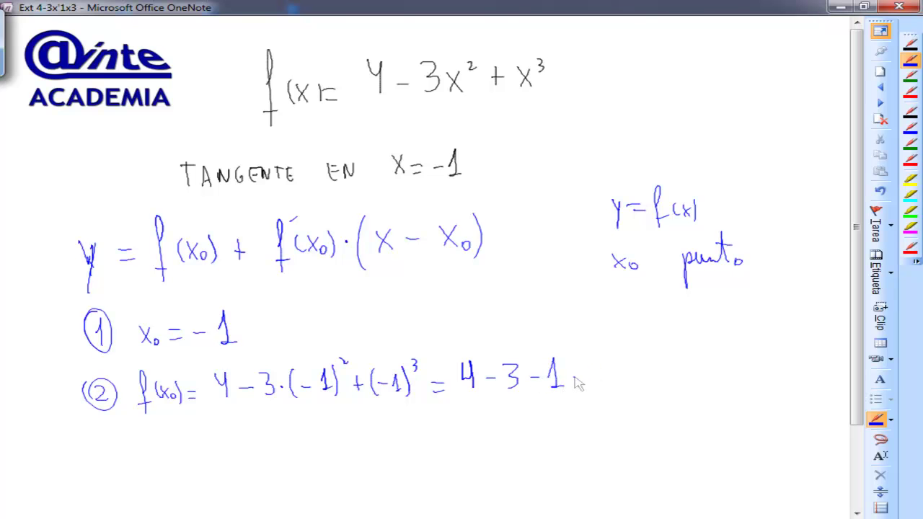
left_click_drag(576, 378, 610, 369)
- Start step ③ with a circled 3 and f'(x) =
mouse_move(98, 439)
left_mouse_down()
mouse_move(101, 457)
mouse_move(90, 462)
mouse_move(111, 435)
left_mouse_up()
mouse_move(139, 441)
left_mouse_down()
mouse_move(138, 459)
mouse_move(149, 435)
left_mouse_up()
mouse_move(153, 431)
left_mouse_down()
mouse_move(151, 447)
mouse_move(164, 445)
left_mouse_up()
mouse_move(166, 431)
left_mouse_down()
mouse_move(168, 446)
mouse_move(182, 438)
left_mouse_up()
left_click_drag(171, 444, 183, 444)
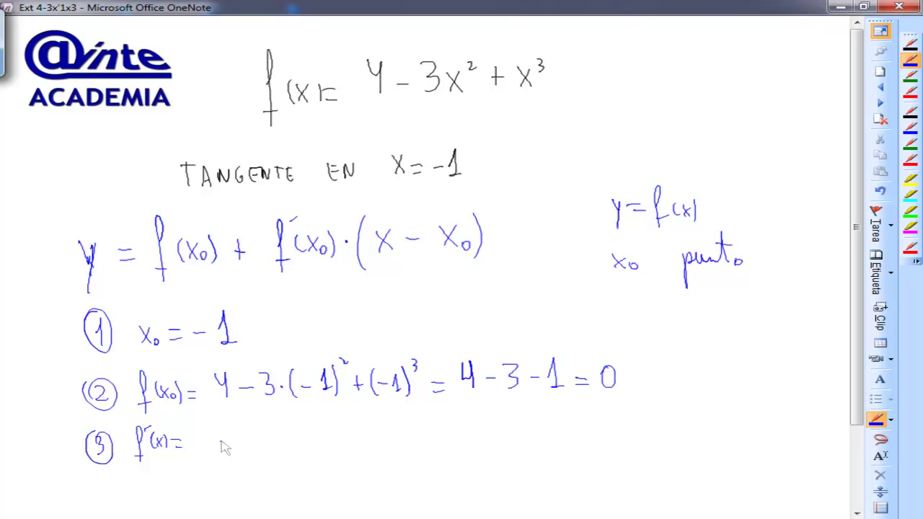
- Complete step ③ as f'(x) = −6x + 3x²
mouse_move(237, 427)
left_mouse_down()
mouse_move(231, 439)
mouse_move(255, 445)
left_mouse_up()
mouse_move(256, 434)
left_mouse_down()
mouse_move(245, 446)
mouse_move(273, 437)
left_mouse_up()
mouse_move(268, 431)
left_mouse_down()
mouse_move(268, 444)
mouse_move(299, 433)
mouse_move(288, 443)
left_mouse_up()
mouse_move(304, 426)
left_mouse_down()
mouse_move(316, 443)
mouse_move(320, 431)
left_mouse_up()
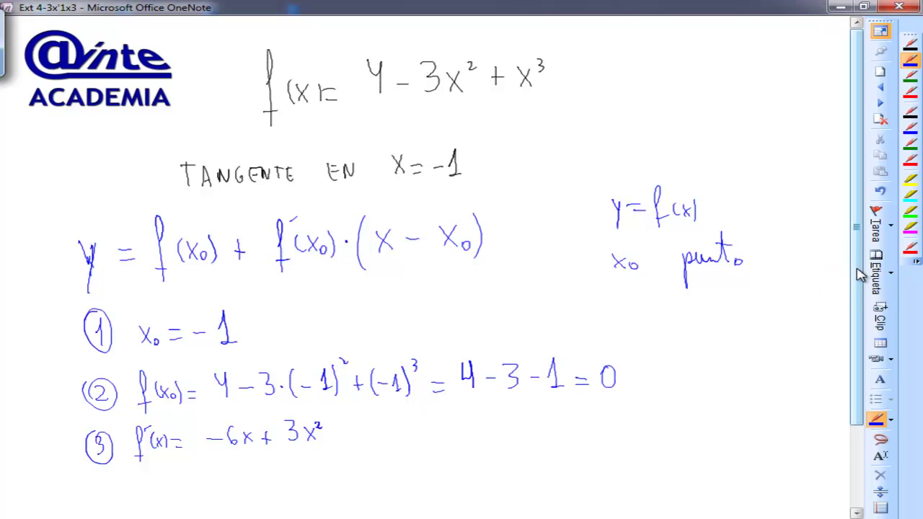
left_click_drag(859, 274, 859, 312)
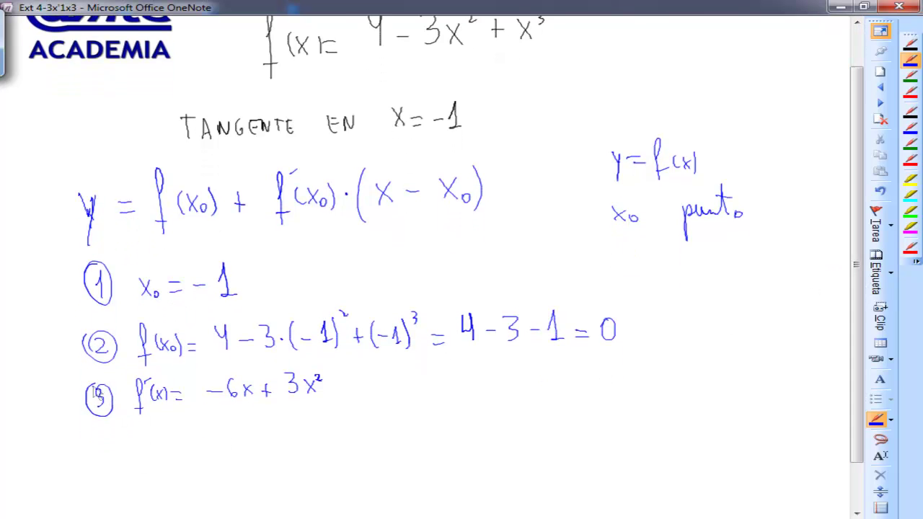
- Start step ④ with a circled 4 and f'(−1) =
left_click_drag(102, 396, 107, 463)
left_click_drag(106, 430, 115, 468)
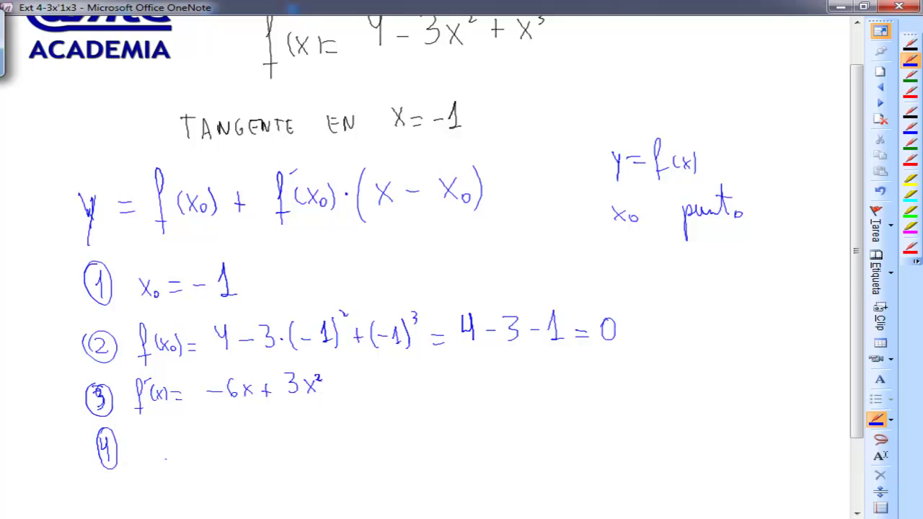
mouse_move(149, 430)
left_mouse_down()
mouse_move(141, 467)
mouse_move(149, 435)
mouse_move(159, 462)
mouse_move(174, 449)
left_mouse_up()
mouse_move(179, 442)
left_mouse_down()
mouse_move(190, 454)
mouse_move(208, 442)
left_mouse_up()
mouse_move(197, 451)
left_mouse_down()
mouse_move(235, 447)
mouse_move(222, 462)
left_mouse_up()
- Evaluate (−6)(−1) + 3·(−1)² = 6 + 3 = 9 in step ④
mouse_move(251, 428)
left_mouse_down()
mouse_move(252, 455)
mouse_move(276, 440)
left_mouse_up()
mouse_move(282, 437)
left_mouse_down()
mouse_move(295, 452)
mouse_move(366, 441)
left_mouse_up()
left_click(340, 440)
mouse_move(370, 431)
left_mouse_down()
mouse_move(373, 447)
mouse_move(387, 452)
mouse_move(401, 429)
mouse_move(411, 438)
left_mouse_up()
mouse_move(404, 444)
left_mouse_down()
mouse_move(441, 455)
mouse_move(448, 442)
mouse_move(521, 440)
mouse_move(541, 419)
mouse_move(547, 445)
left_mouse_up()
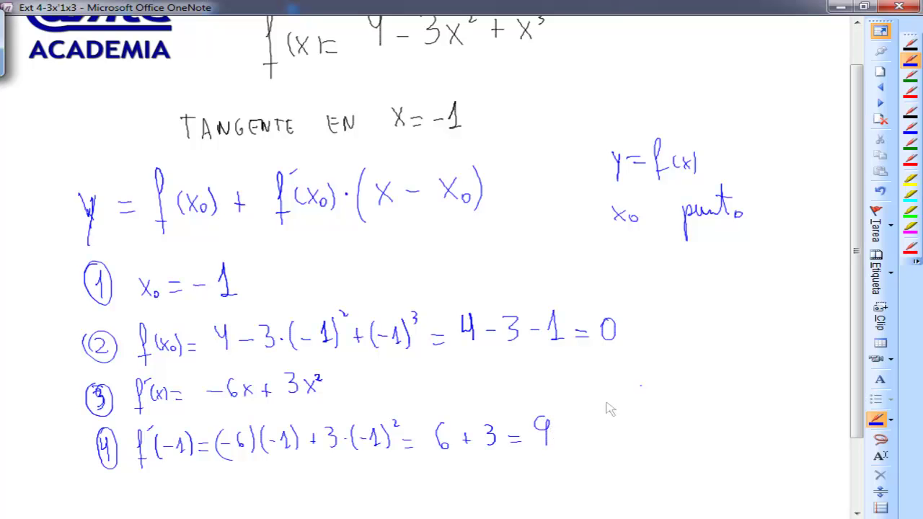
left_click_drag(859, 291, 860, 343)
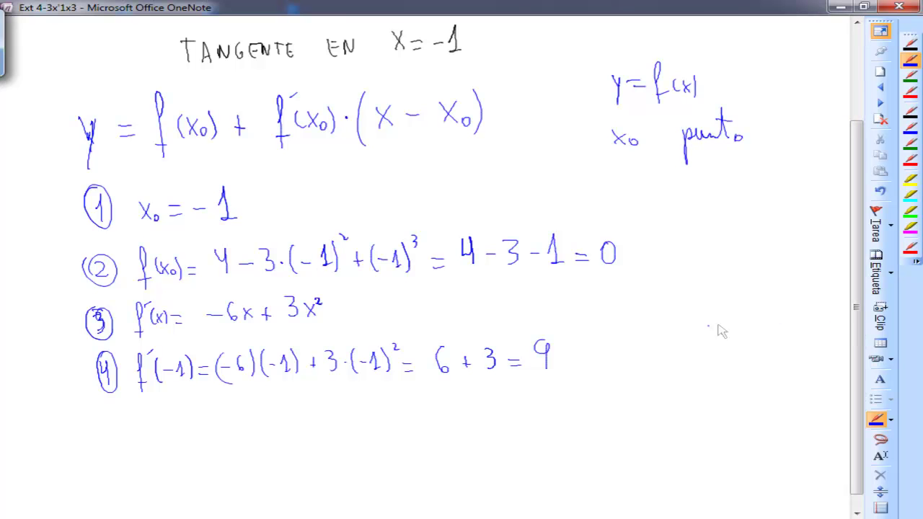
- Substitute the values into the formula: y = 0 + 9·(x − (−1)) ⇒
mouse_move(106, 431)
left_mouse_down()
mouse_move(111, 475)
mouse_move(144, 436)
left_mouse_up()
left_click_drag(130, 446, 145, 445)
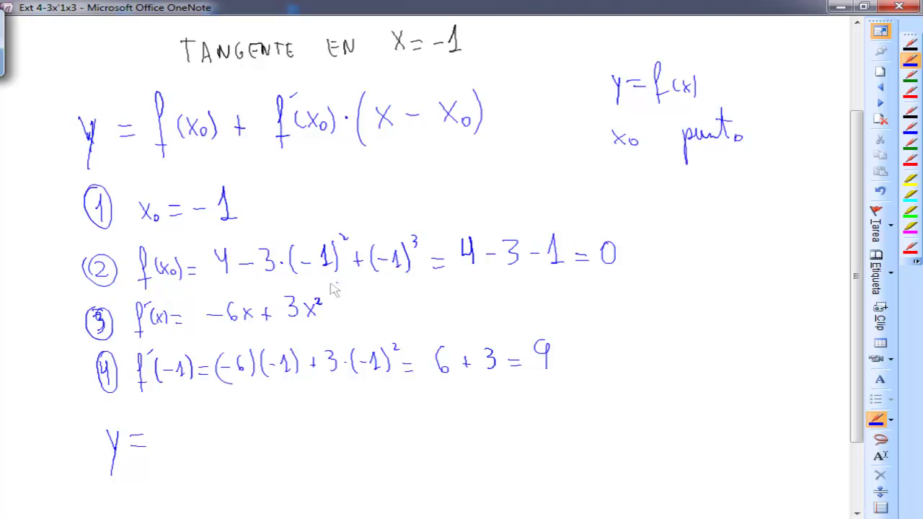
left_click_drag(197, 410, 235, 441)
left_click_drag(231, 433, 274, 437)
mouse_move(286, 425)
left_mouse_down()
mouse_move(301, 443)
mouse_move(329, 435)
left_mouse_up()
mouse_move(328, 415)
left_mouse_down()
mouse_move(316, 437)
mouse_move(349, 429)
left_mouse_up()
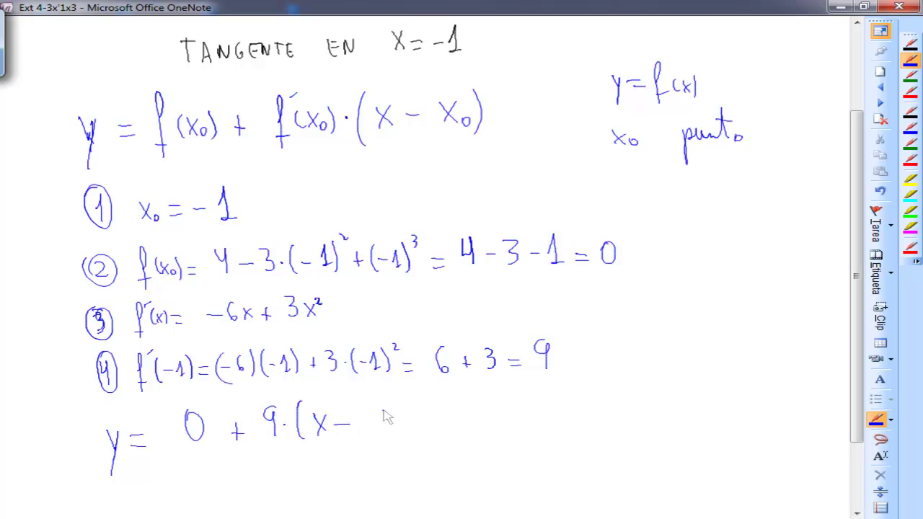
mouse_move(364, 410)
left_mouse_down()
mouse_move(360, 435)
mouse_move(376, 424)
mouse_move(403, 432)
left_mouse_up()
mouse_move(408, 395)
left_mouse_down()
mouse_move(412, 435)
mouse_move(495, 425)
left_mouse_up()
- Simplify it to y = 9·(x + 1)
mouse_move(505, 408)
left_mouse_down()
mouse_move(492, 449)
mouse_move(520, 419)
left_mouse_up()
left_click_drag(509, 429, 520, 428)
left_click_drag(550, 401, 550, 440)
left_click(563, 421)
mouse_move(578, 406)
left_mouse_down()
mouse_move(576, 433)
mouse_move(597, 431)
left_mouse_up()
mouse_move(597, 416)
left_mouse_down()
mouse_move(585, 431)
mouse_move(621, 424)
left_mouse_up()
left_click_drag(631, 410, 643, 431)
mouse_move(648, 395)
left_mouse_down()
mouse_move(650, 432)
mouse_move(685, 413)
mouse_move(683, 433)
left_mouse_up()
- Conclude with the final tangent line ⇒ y = 9x + 9
left_click_drag(696, 411, 703, 445)
left_click_drag(713, 421, 727, 429)
left_click_drag(752, 395, 769, 425)
left_click_drag(768, 409, 757, 427)
mouse_move(781, 408)
left_mouse_down()
mouse_move(780, 428)
mouse_move(787, 418)
left_mouse_up()
left_click_drag(800, 398, 800, 425)
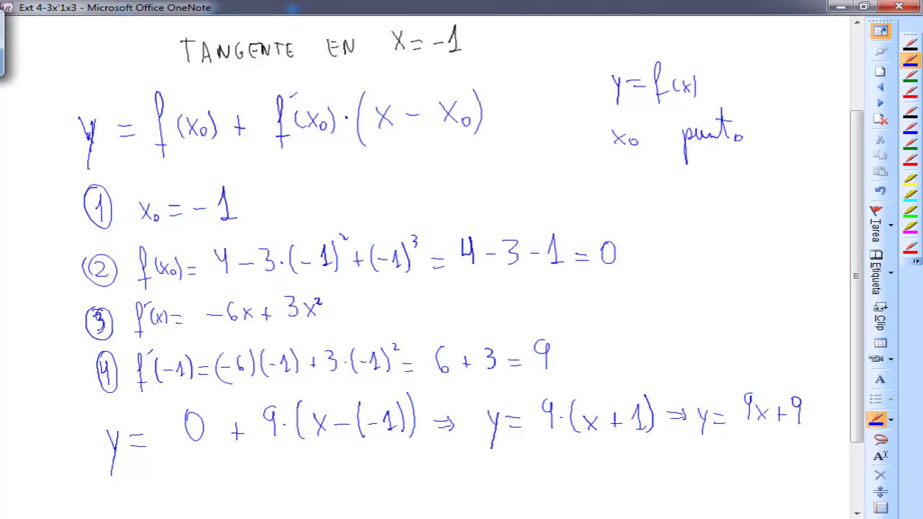
left_click(879, 456)
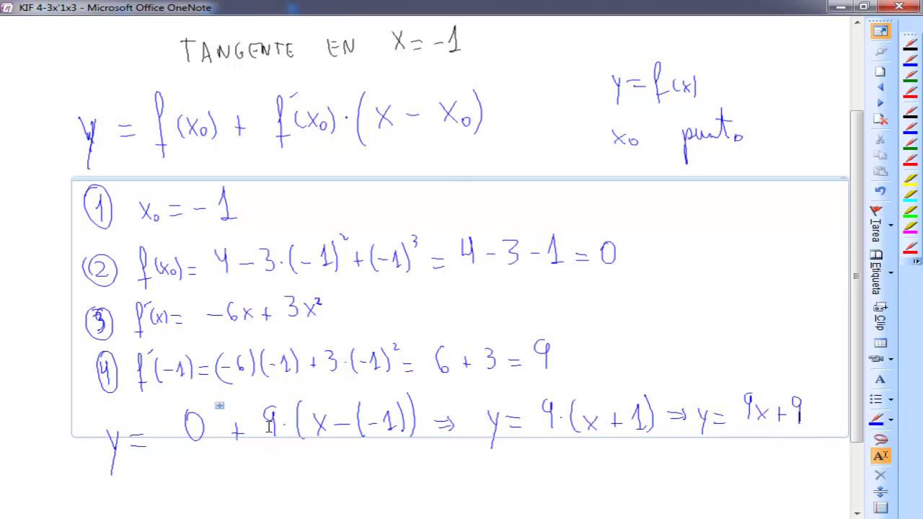
- Sketch the cubic curve, mark x₀ in red, and draw the blue tangent line through it
mouse_move(662, 322)
left_mouse_down()
mouse_move(802, 216)
mouse_move(745, 355)
left_mouse_up()
left_click(910, 91)
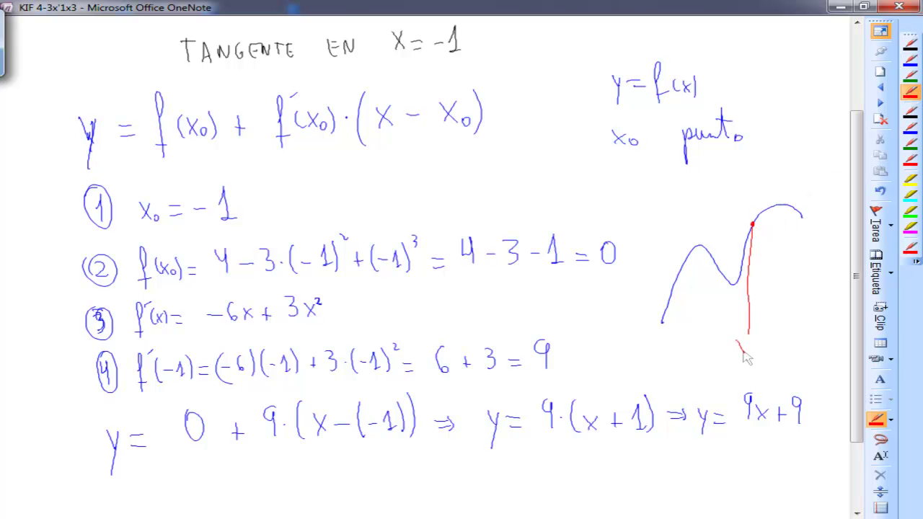
left_click(911, 62)
left_click_drag(752, 229, 786, 179)
mouse_move(759, 226)
left_mouse_down()
mouse_move(731, 254)
mouse_move(787, 186)
mouse_move(729, 264)
mouse_move(671, 317)
left_mouse_up()
left_click_drag(784, 186, 810, 152)
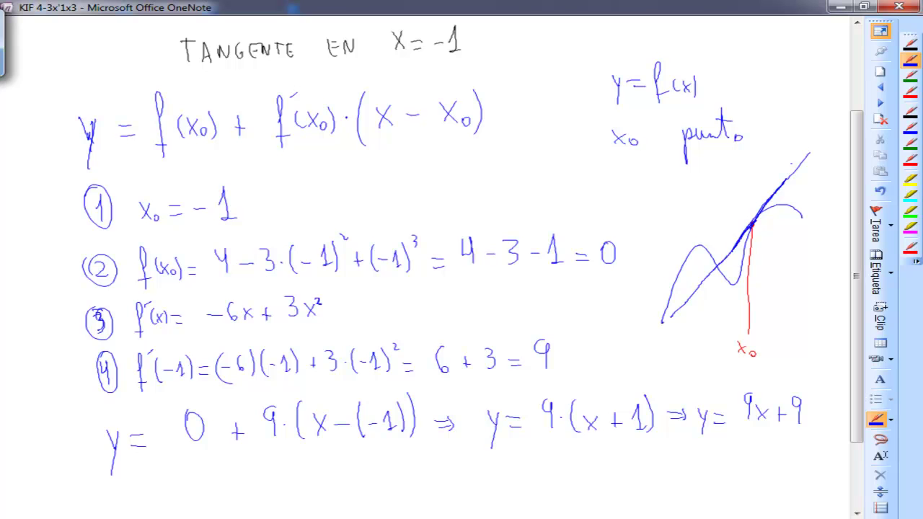
key("Escape")
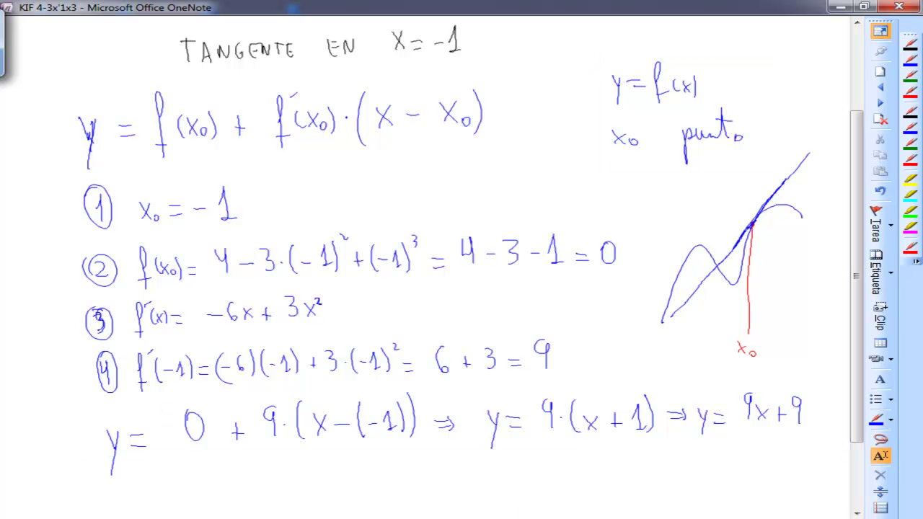
left_click(461, 497)
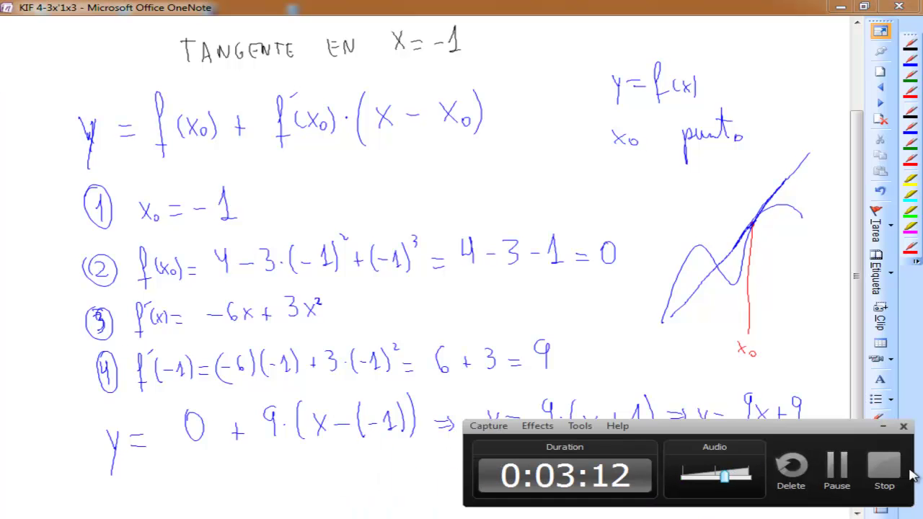